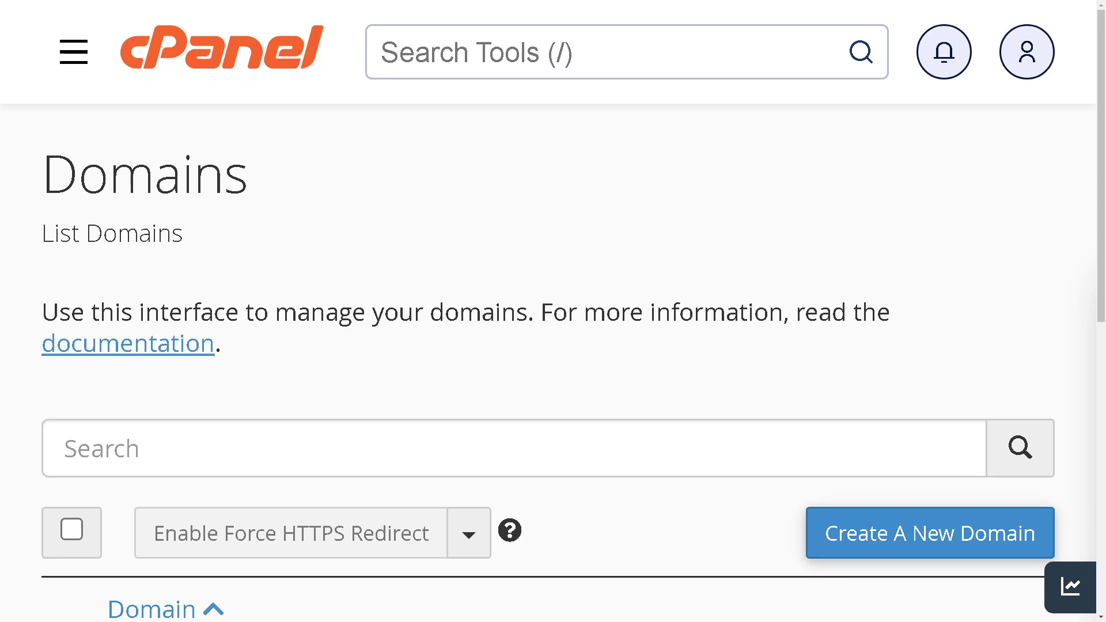
Scroll down the Domains page to the account's domain list
scroll(553, 346, "down", 1)
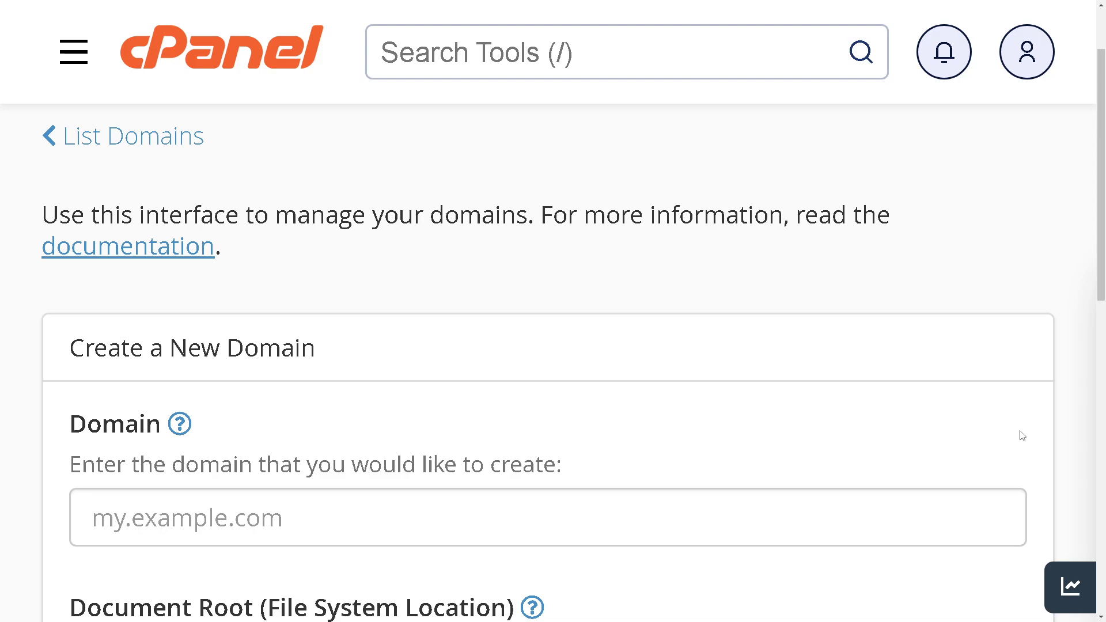
left_click(203, 519)
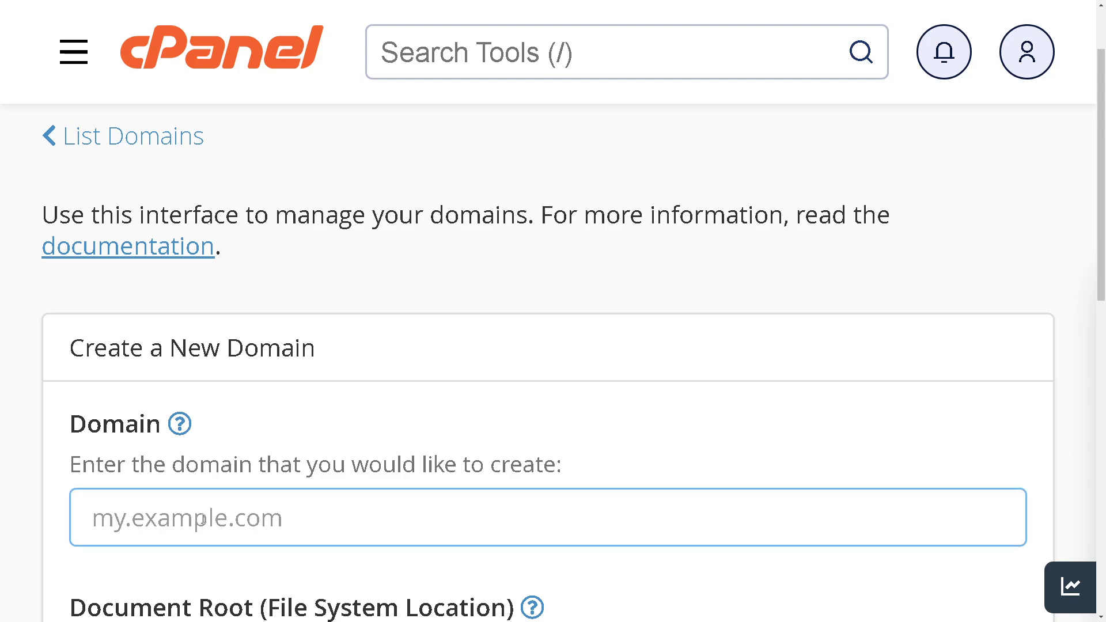
type("222.TUTO")
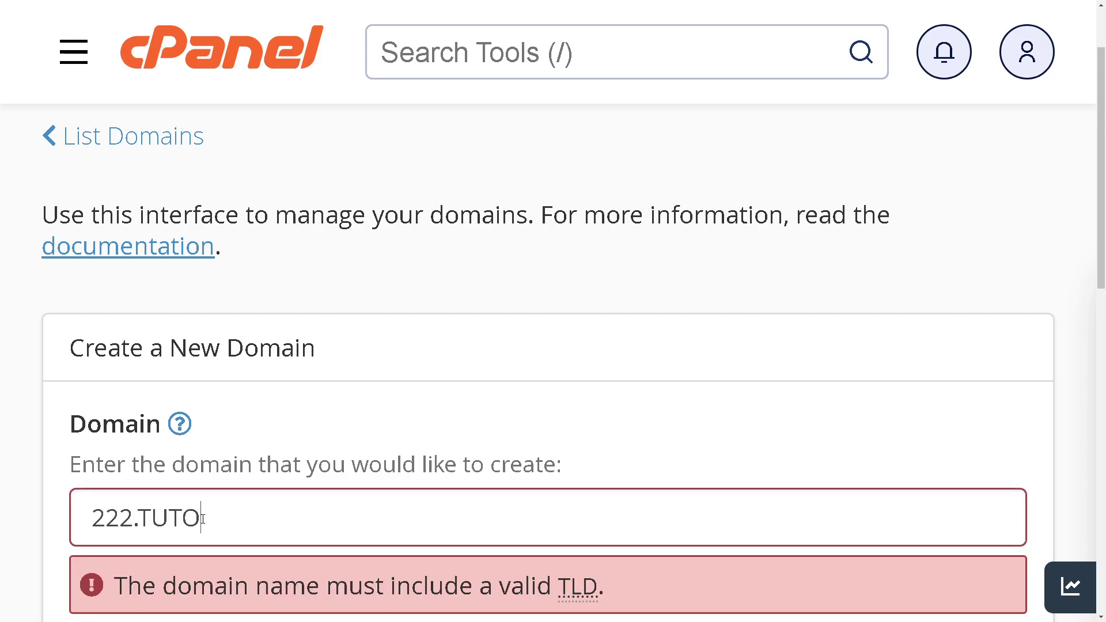
key("BackSpace")
key("BackSpace")
key("BackSpace")
key("BackSpace")
key("BackSpace")
key("BackSpace")
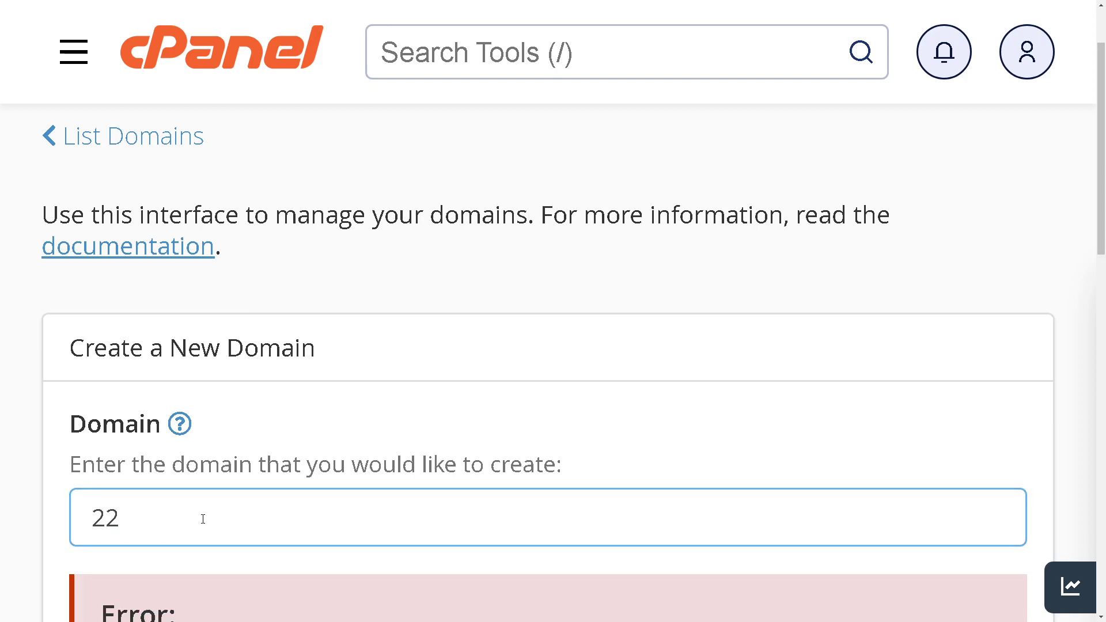
key("BackSpace")
key("BackSpace")
type("WWW.")
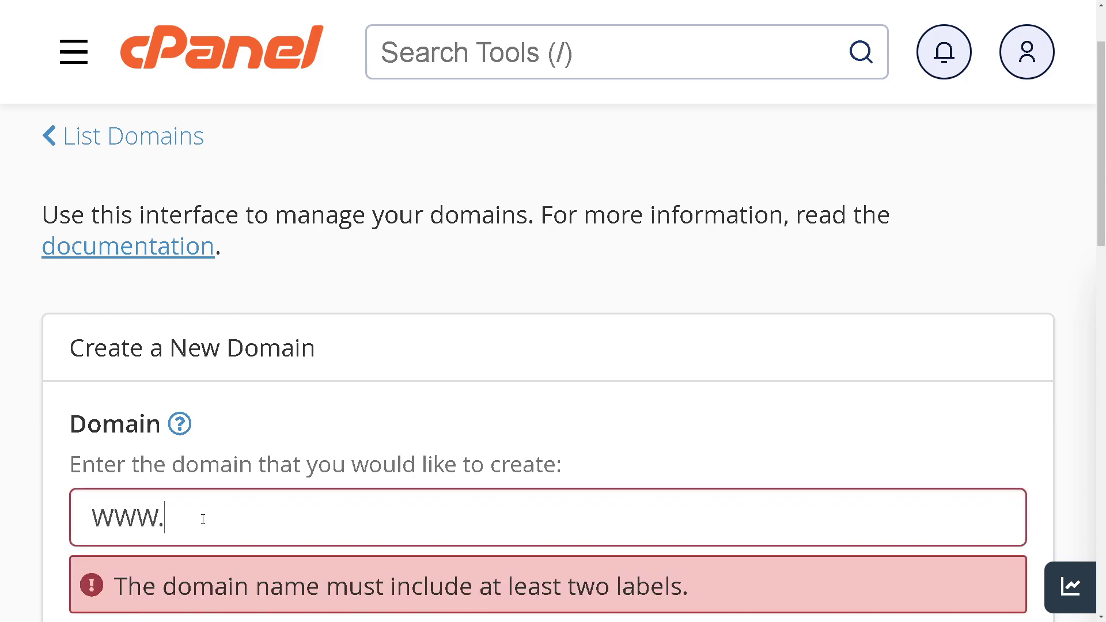
type("TURO")
key("BackSpace")
key("BackSpace")
key("BackSpace")
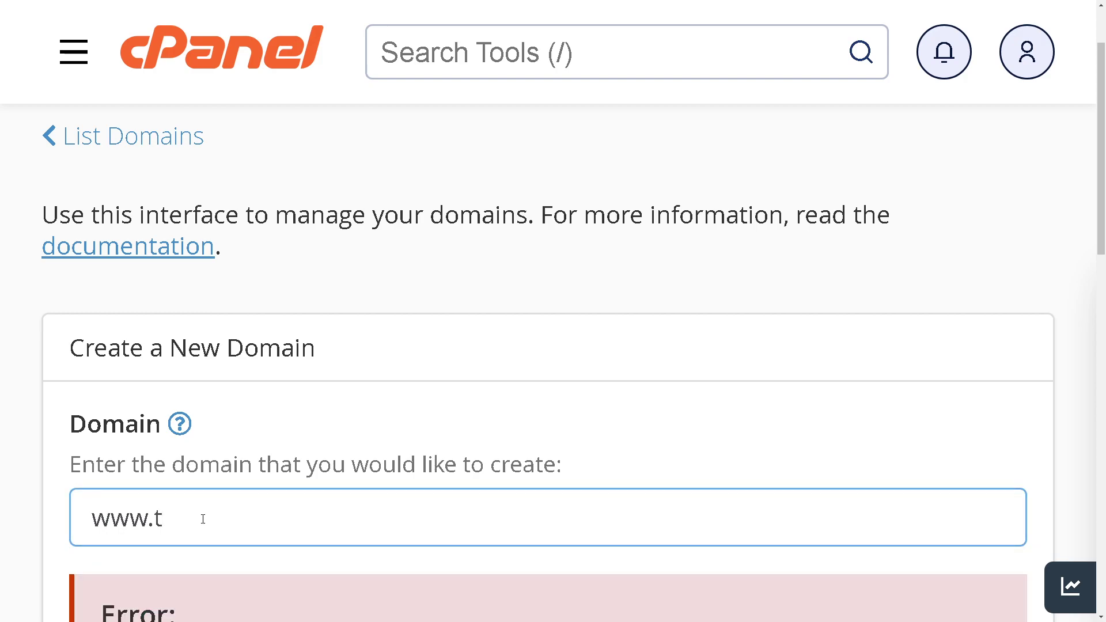
type("UTO")
type("RIALADN")
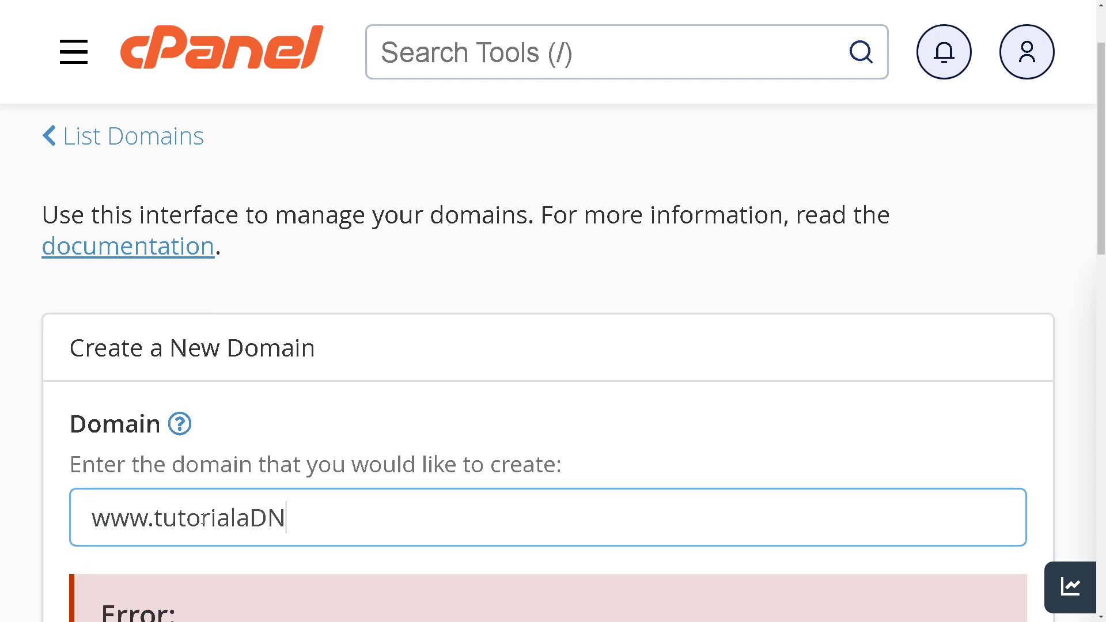
type("Y")
key("BackSpace")
key("BackSpace")
key("BackSpace")
type("NDYGUIDE.CO")
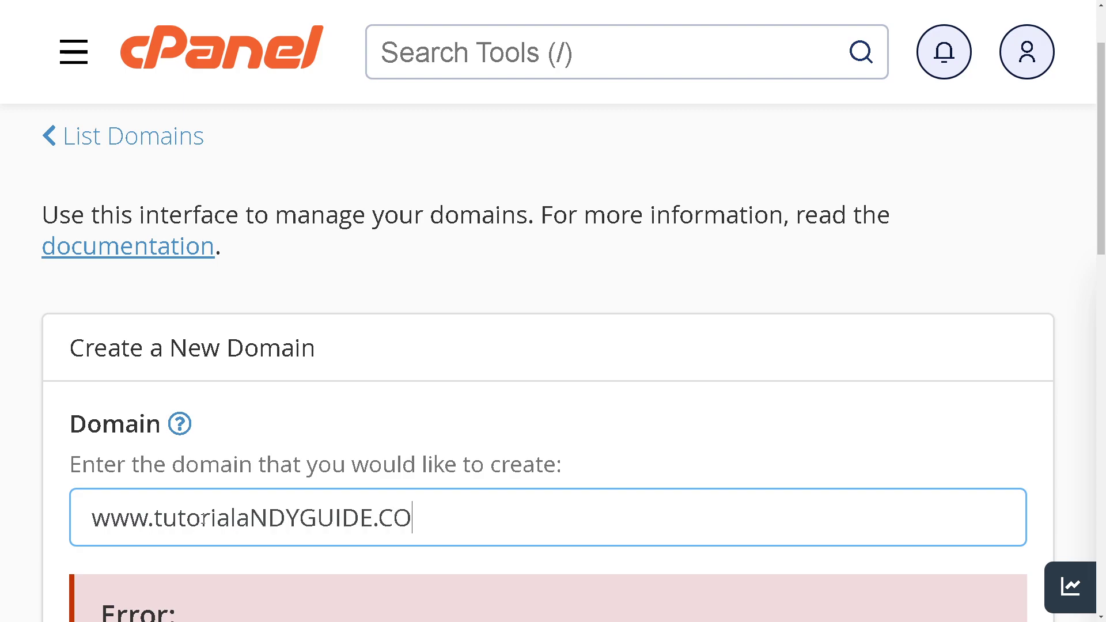
type("M")
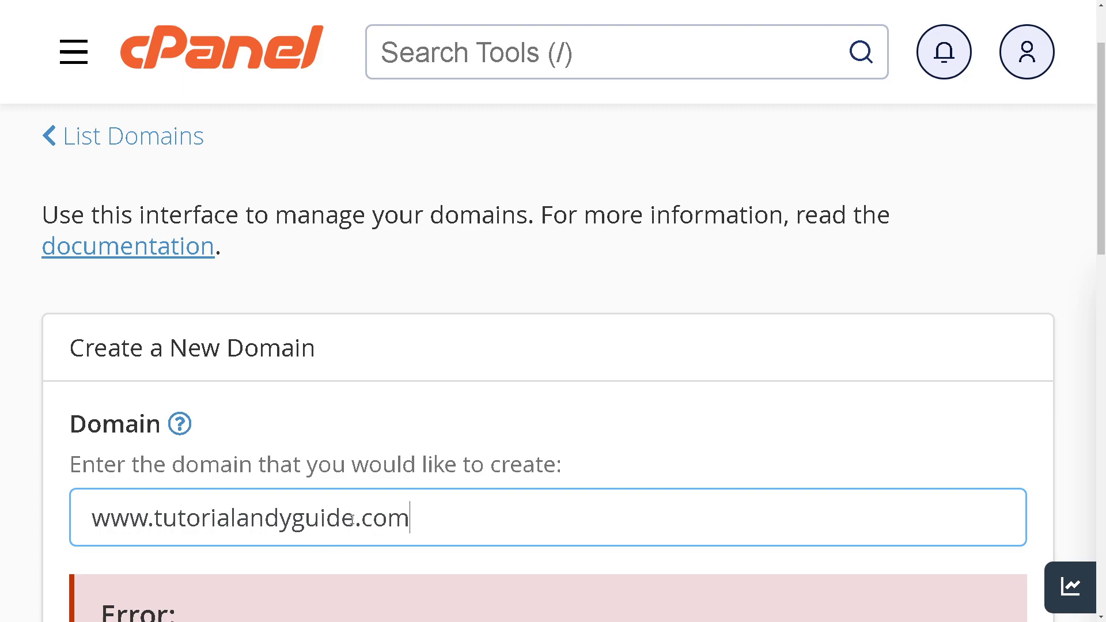
left_click(353, 518)
type("fgf")
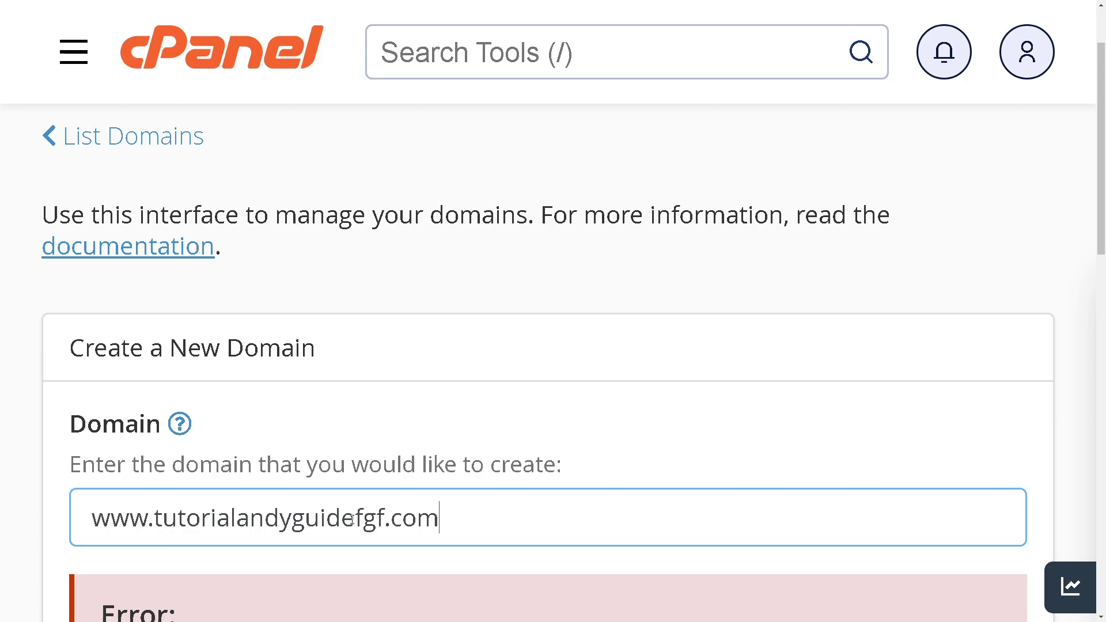
key("End")
left_click(385, 518)
key("BackSpace")
key("BackSpace")
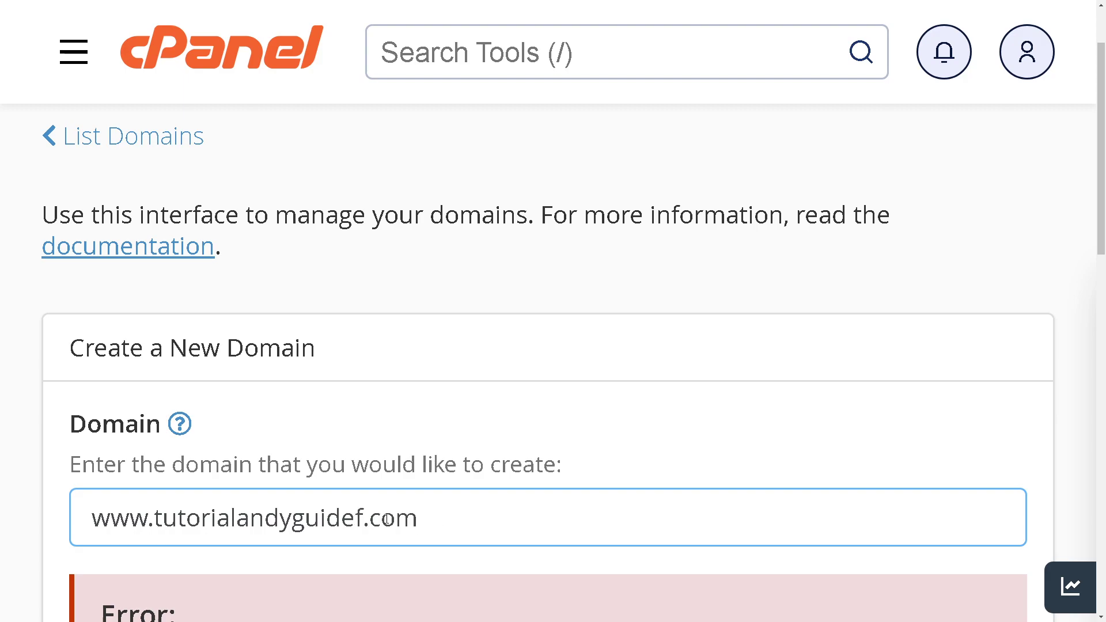
key("BackSpace")
key("End")
Scroll down the Create a New Domain form
scroll(553, 346, "down", 5)
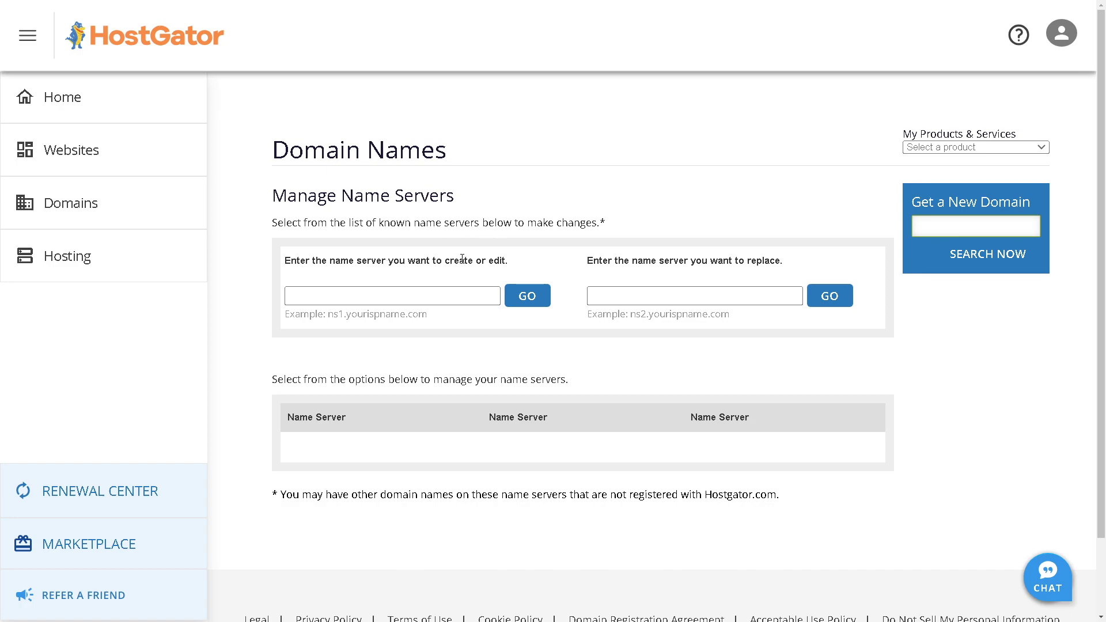
left_click(439, 291)
left_click(339, 296)
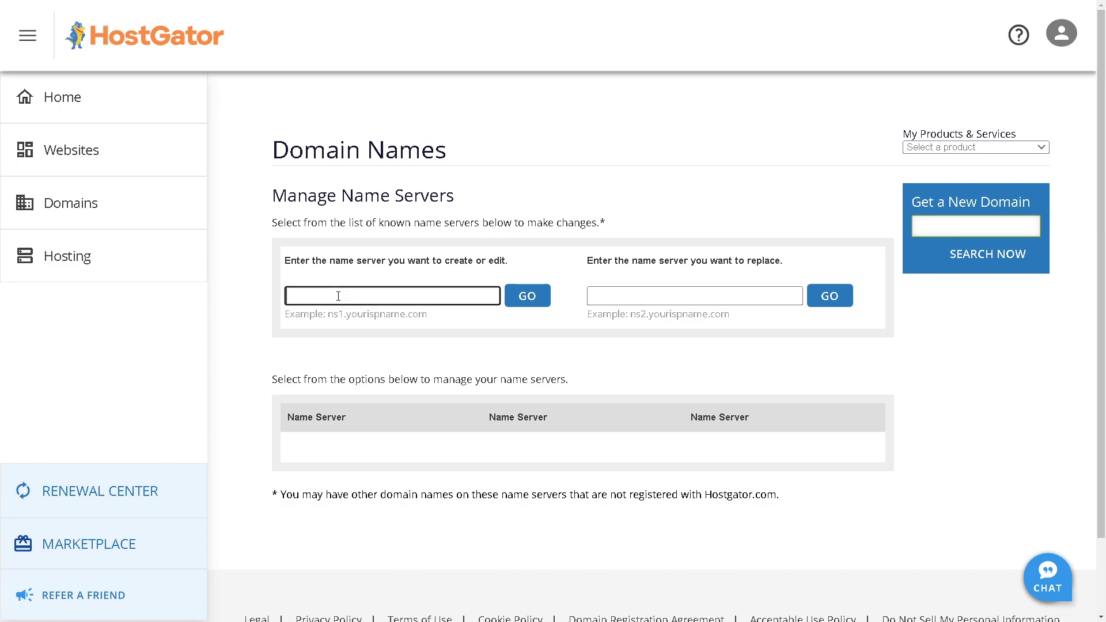
type("WWW.AN")
type("DYGUIDE.COM")
left_click(622, 295)
type("WW")
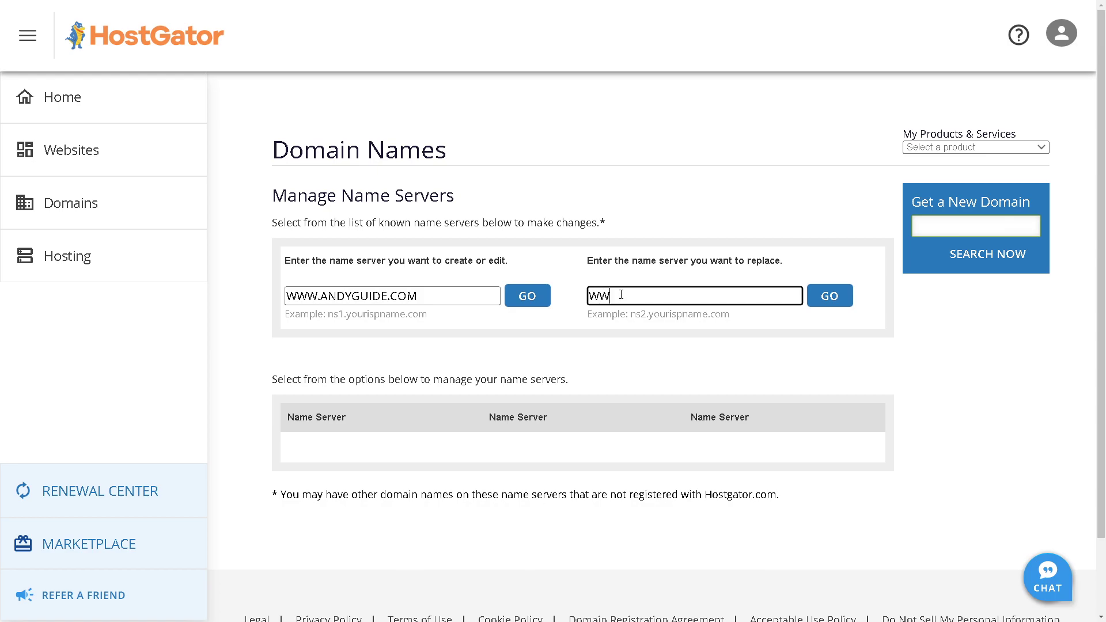
type("W.TUTORIA")
type("LS.COM")
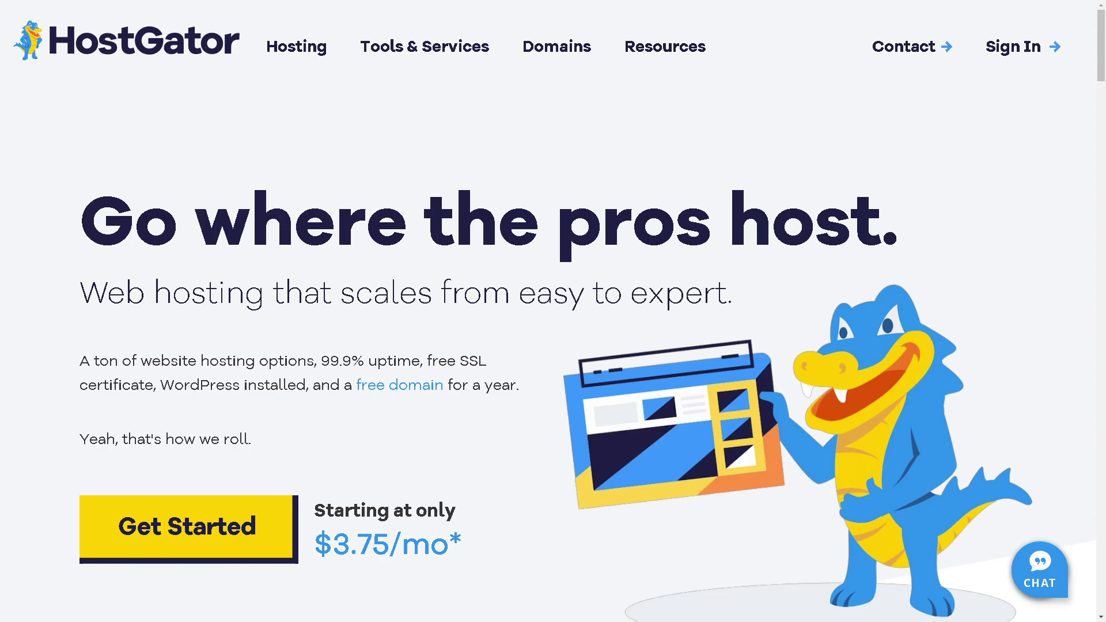
Show HostGator's sales, support and international phone numbers via Contact
left_click(907, 55)
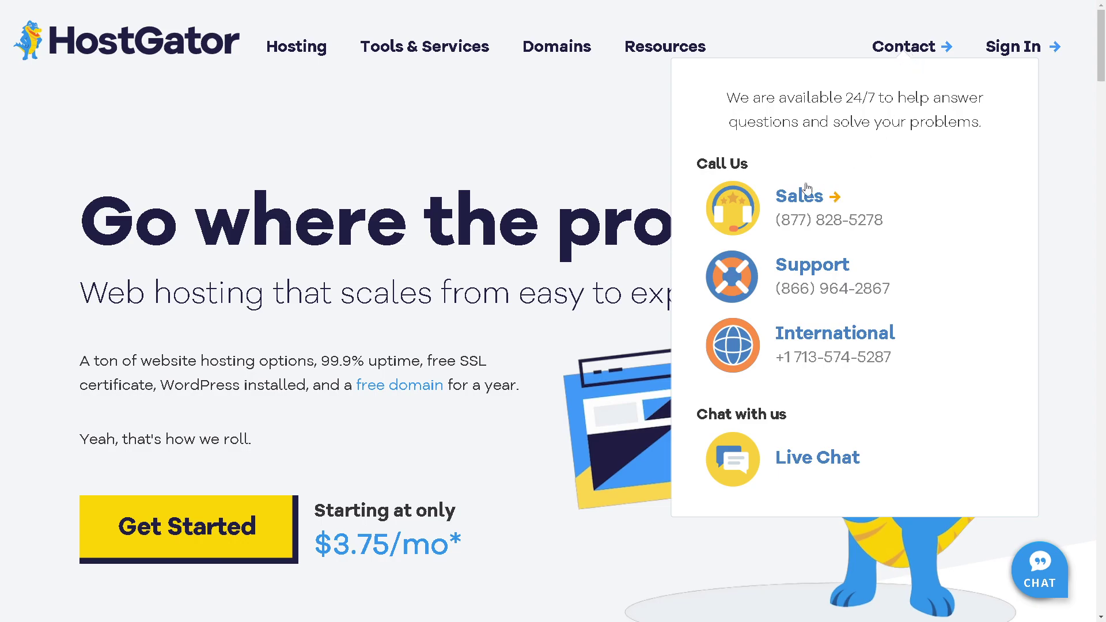